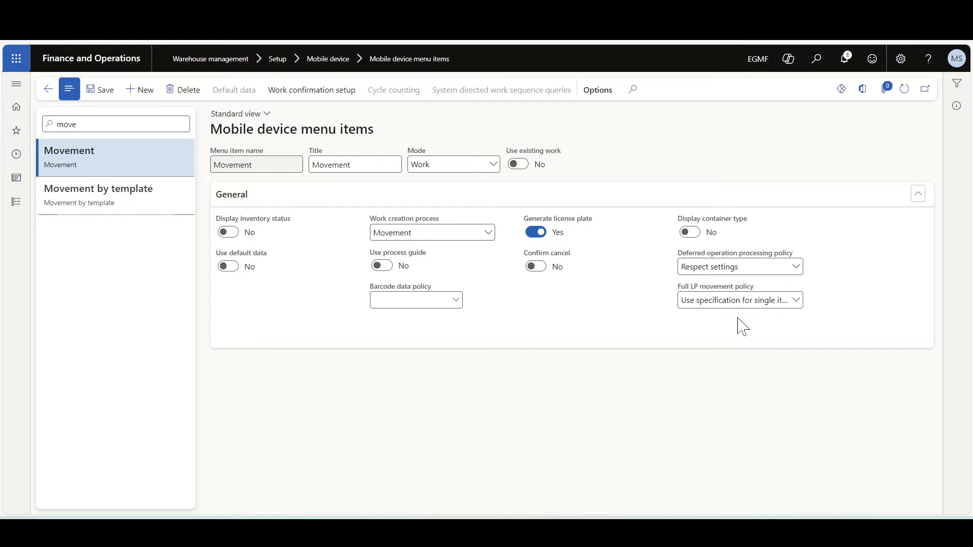
- Check the Full LP movement policy options without changing them, then view the Movement by template settings
mouse_move(719, 294)
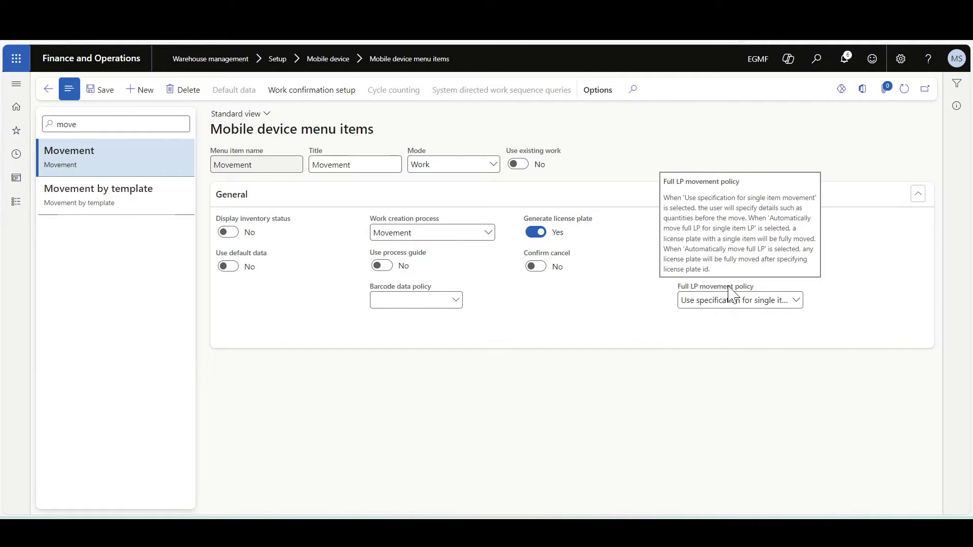
click(797, 303)
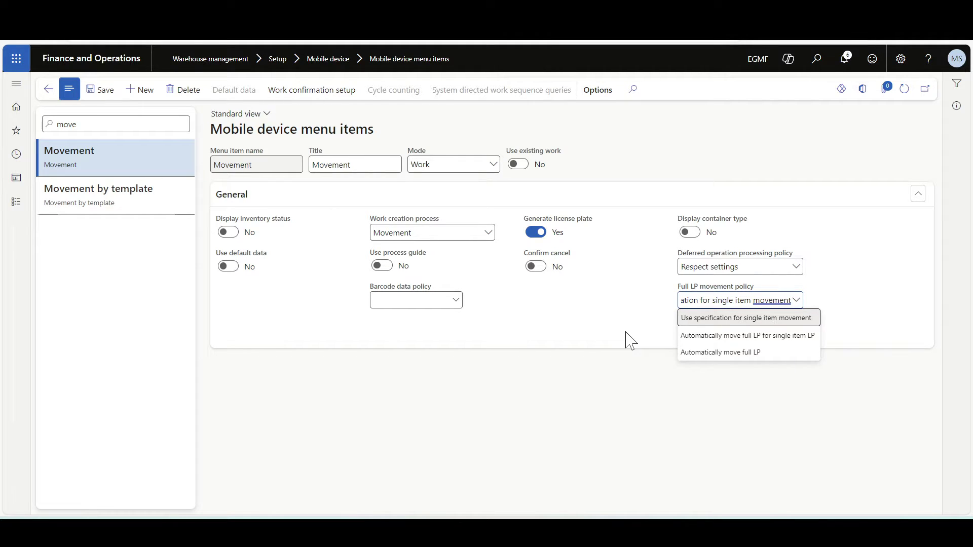
click(607, 319)
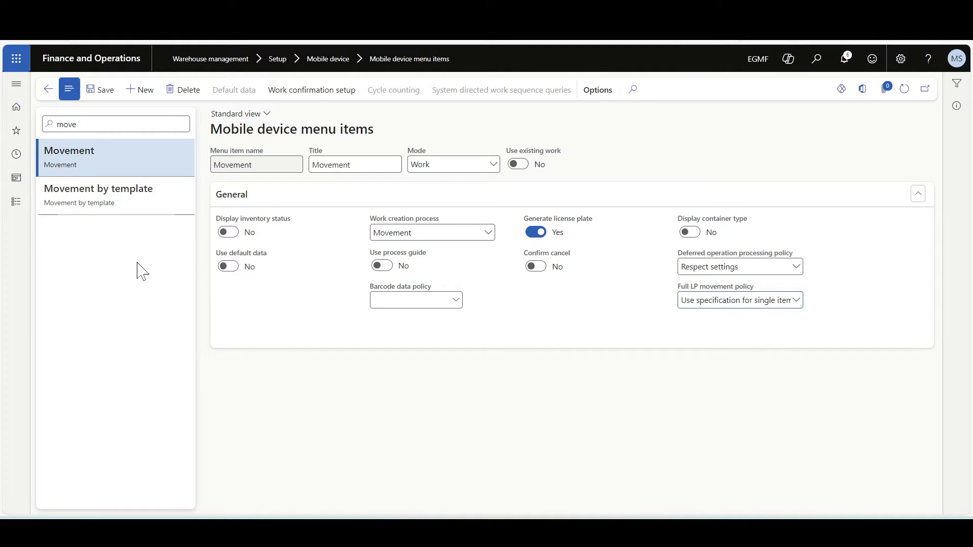
click(117, 208)
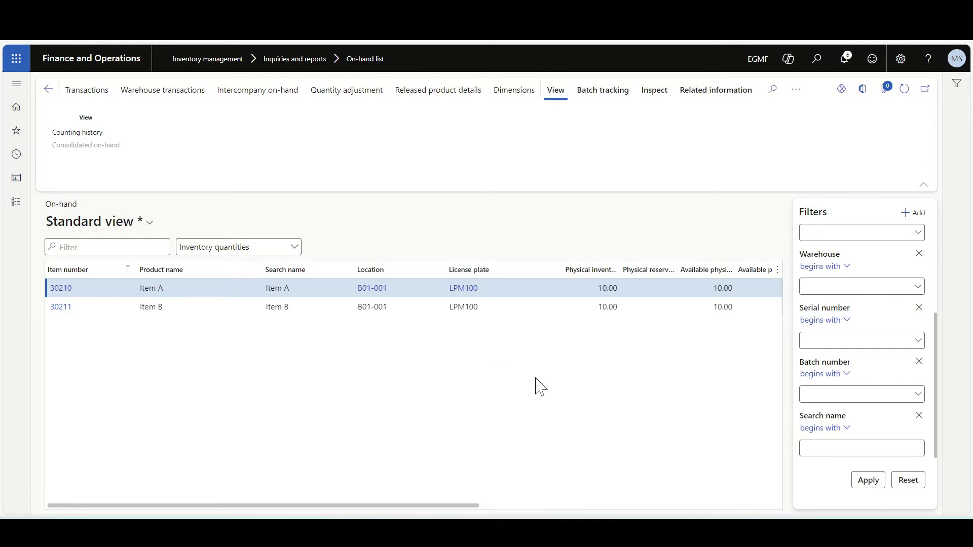
- Switch to the Warehouse Management app and start the Internal > Movement task
key(alt+Tab)
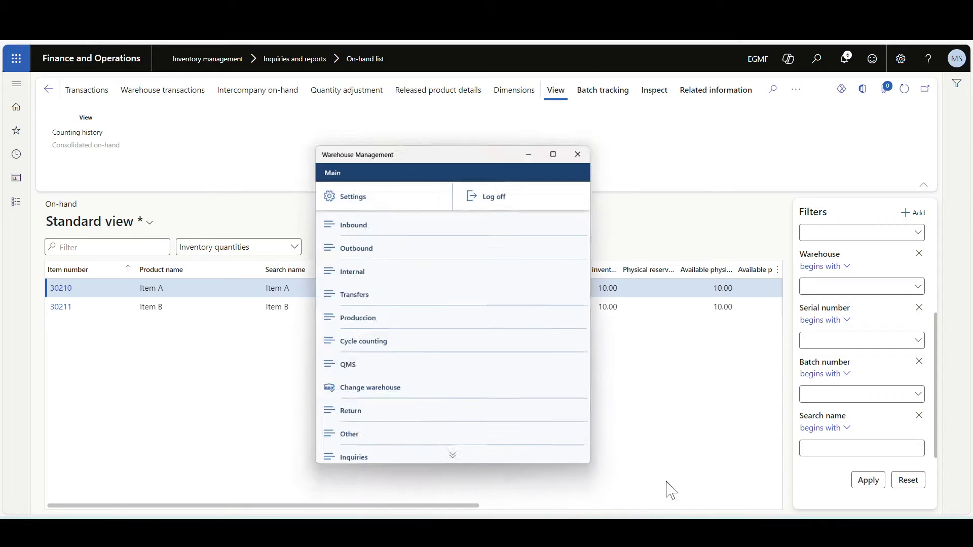
click(304, 234)
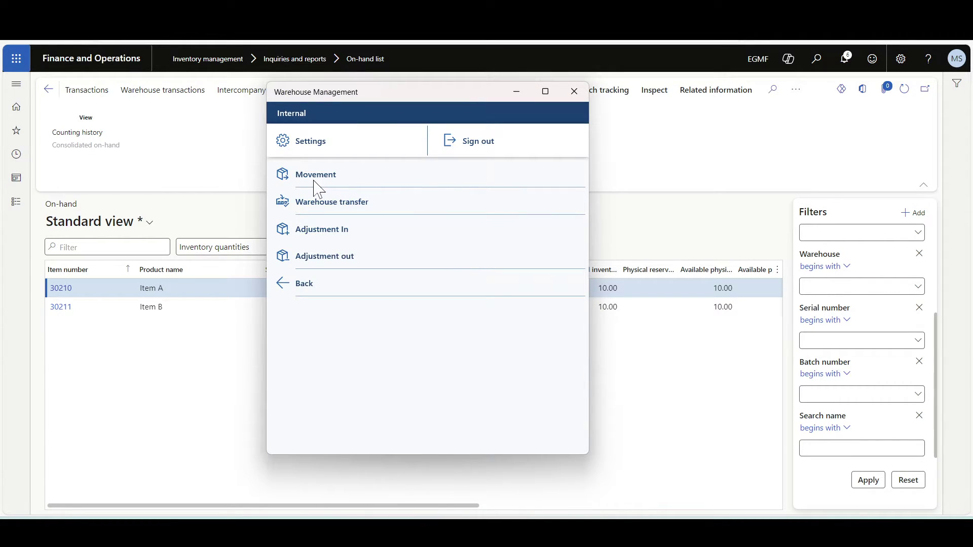
click(317, 174)
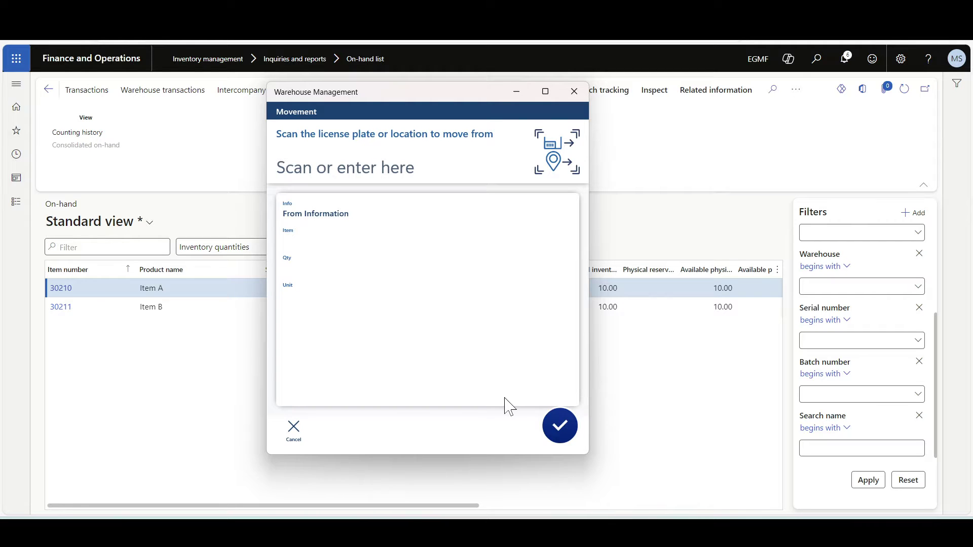
- Manually enter license plate lpm100 as the source and b01-002 as the destination location
click(437, 148)
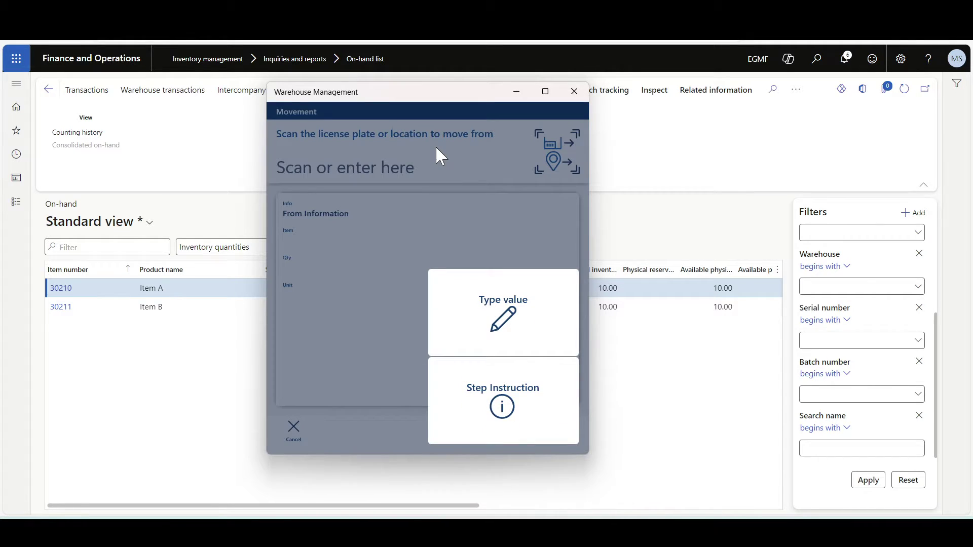
click(436, 152)
click(380, 139)
text(lpm1)
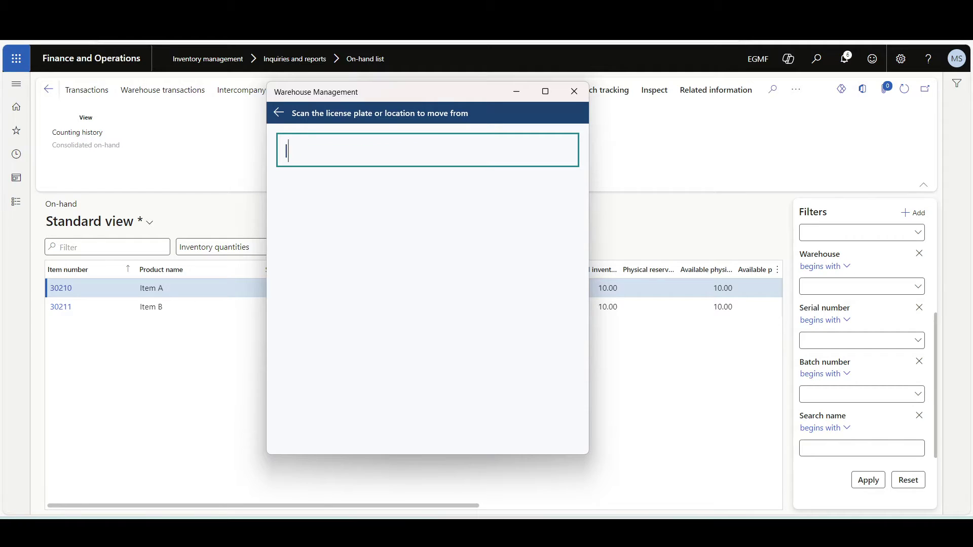
text(00)
key(Return)
drag(389, 92, 610, 127)
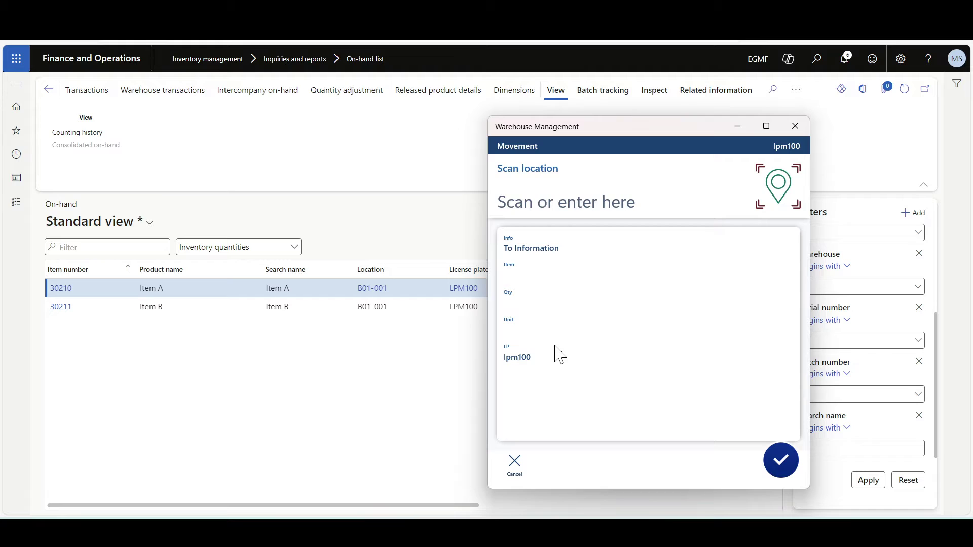
text(b01-00)
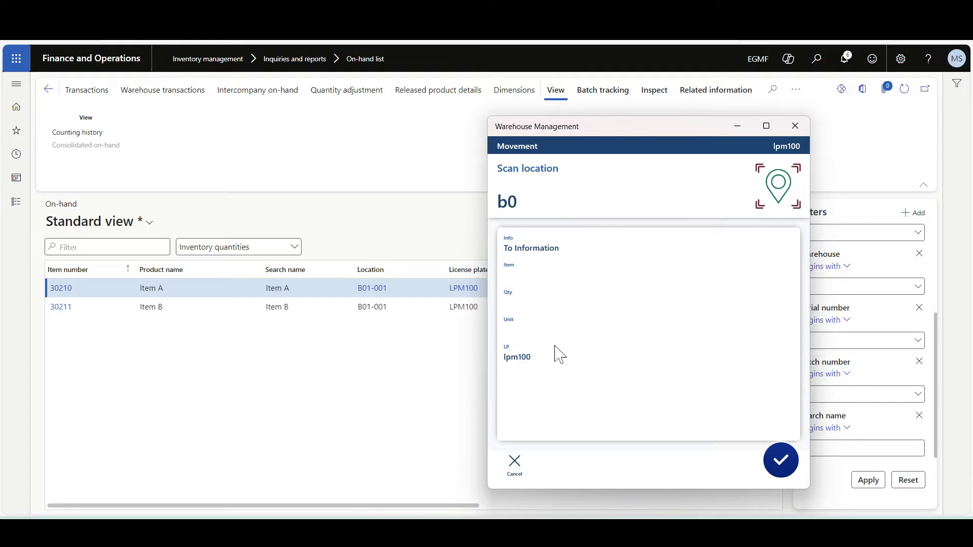
text(2)
key(Return)
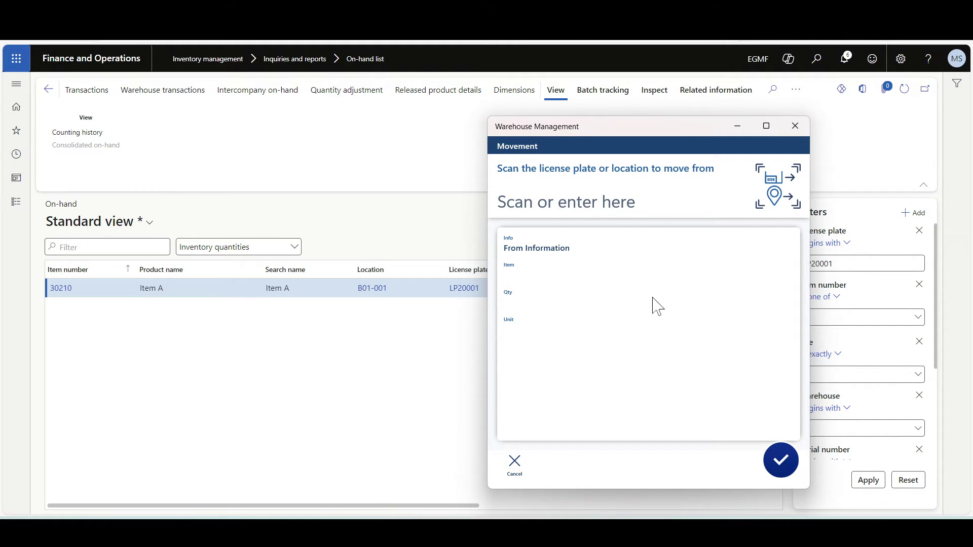
- Enter LP20001 as the source license plate and confirm a move quantity of 10
click(588, 188)
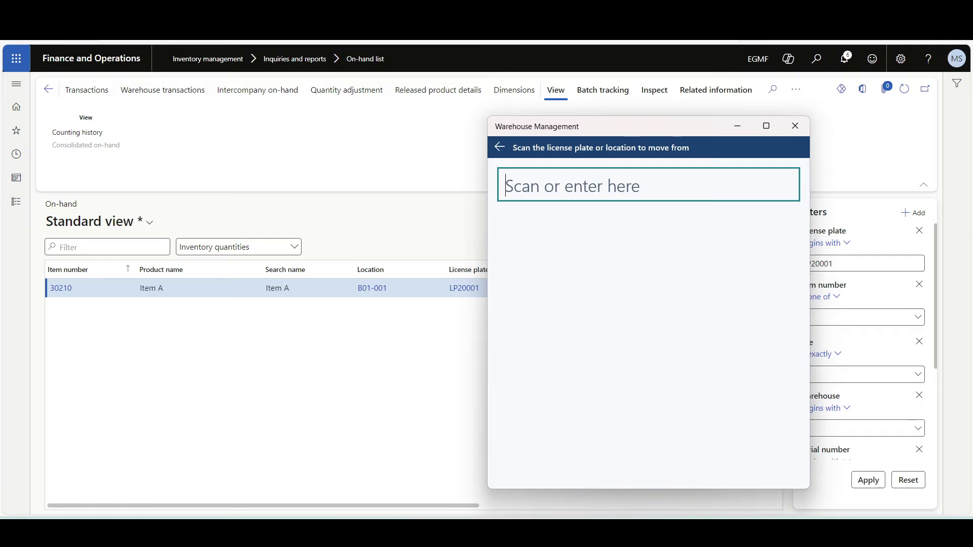
text(lp)
key(BackSpace)
key(BackSpace)
text(LP20001)
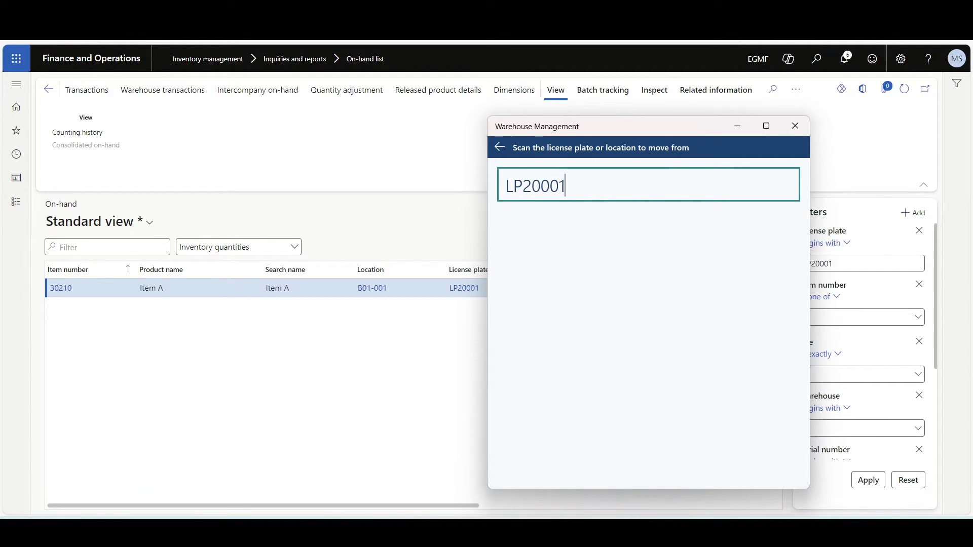
key(Return)
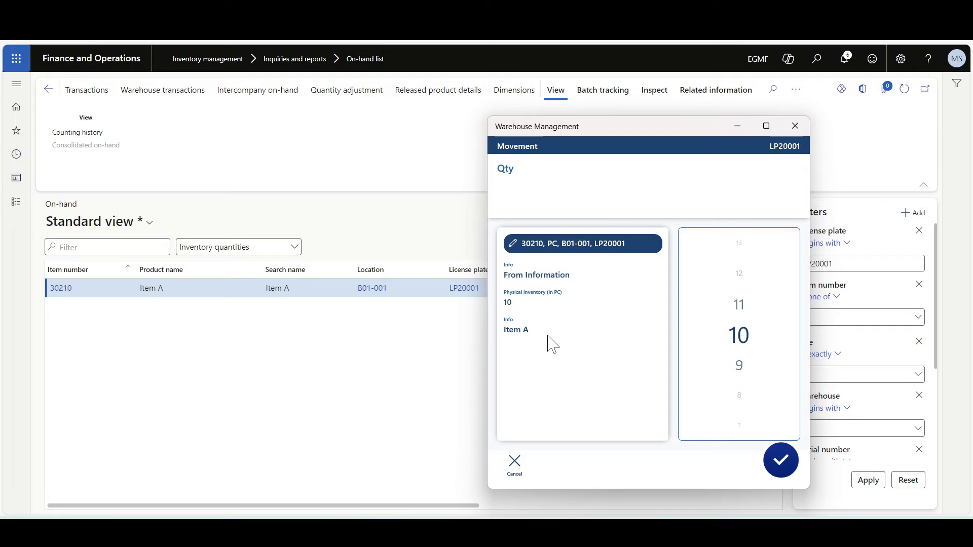
click(533, 173)
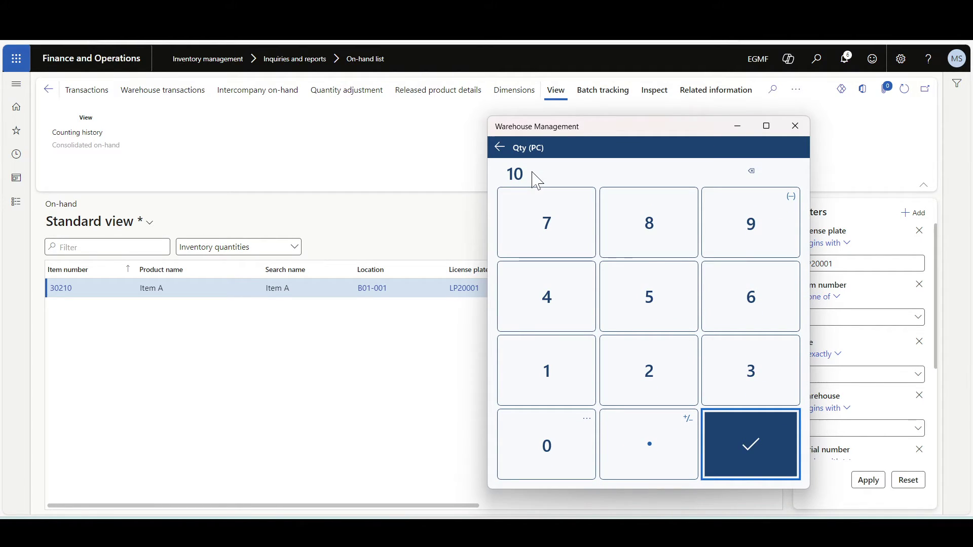
key(Return)
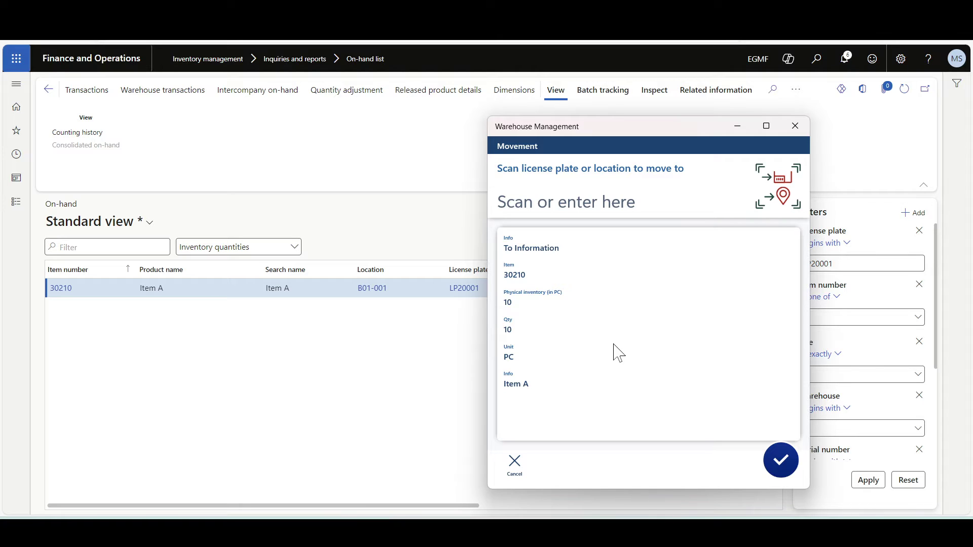
- Send the 10 PC to destination B01-002 and confirm license plate LP20001 to complete the move
text(B01-)
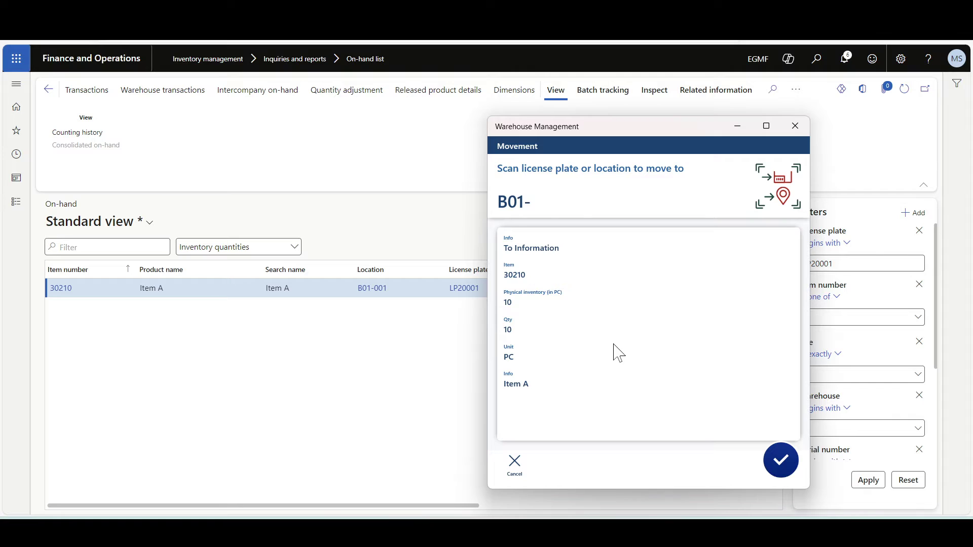
text(002)
key(Return)
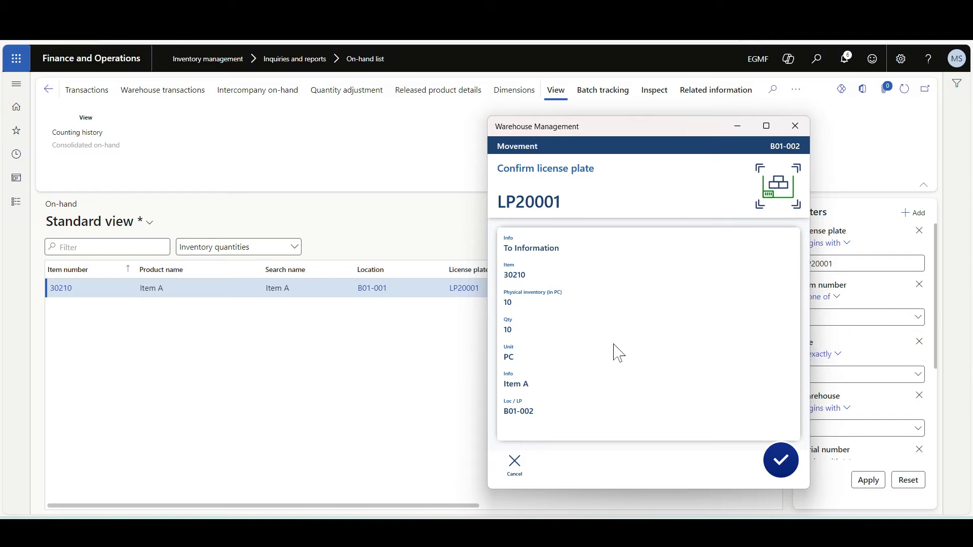
key(Return)
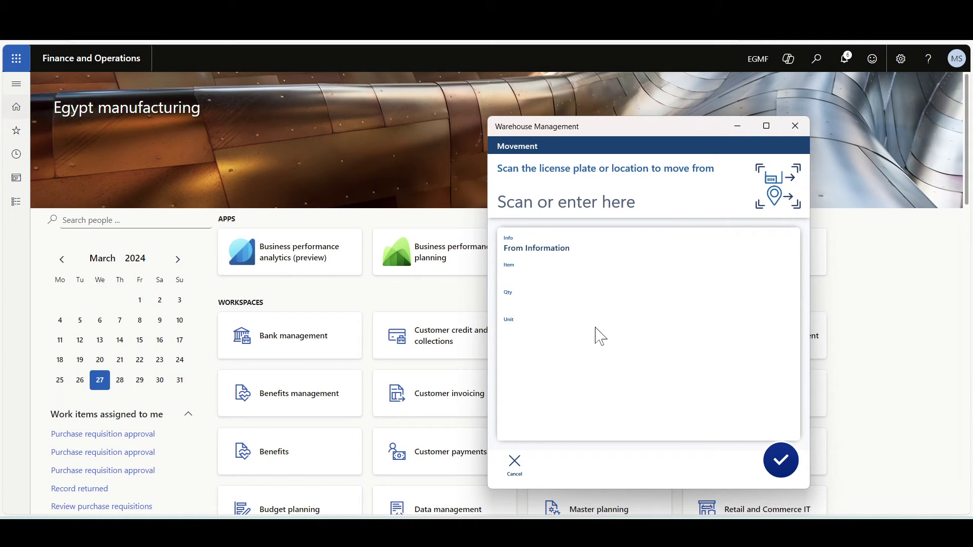
- Enter LP20001 as the plate and B01-001 as the destination to complete the move
text(LP20)
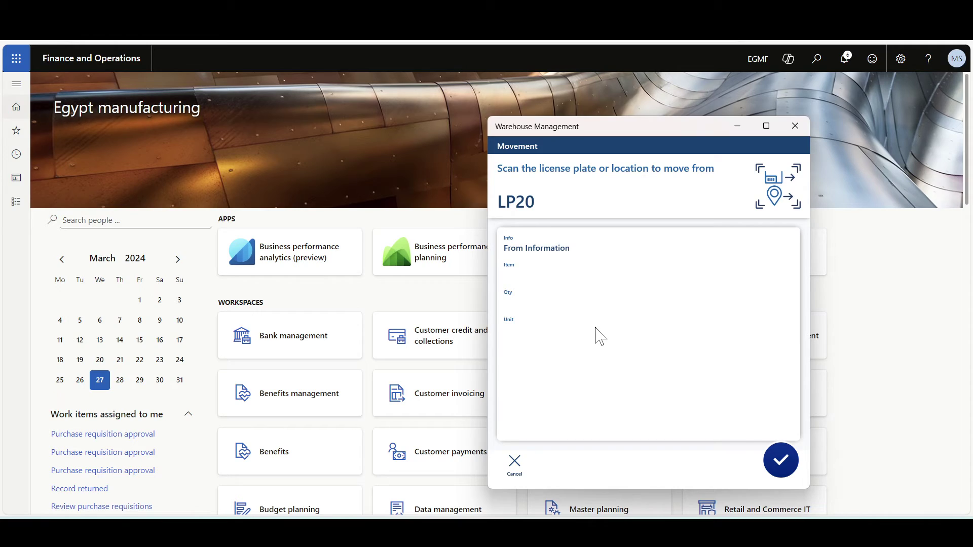
text(001)
key(Return)
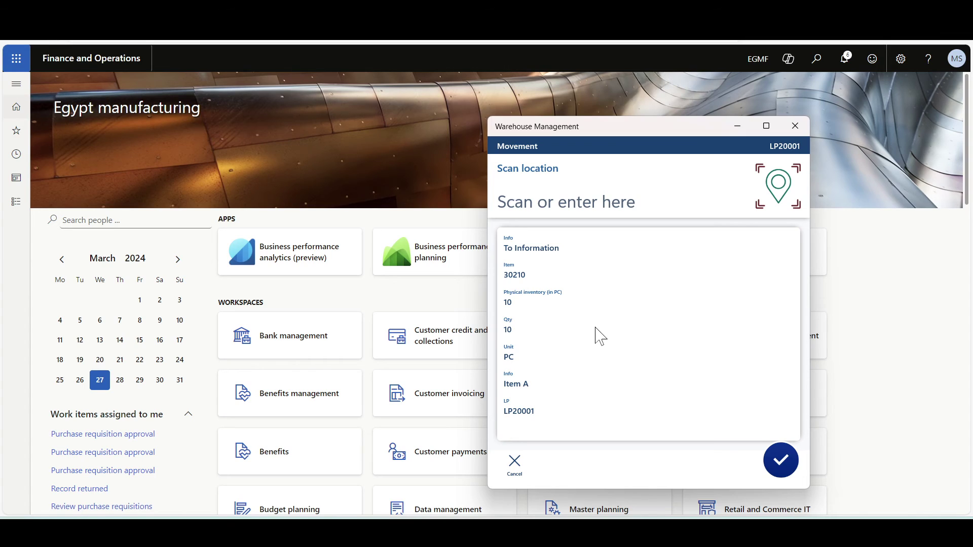
text(B01-001)
key(Return)
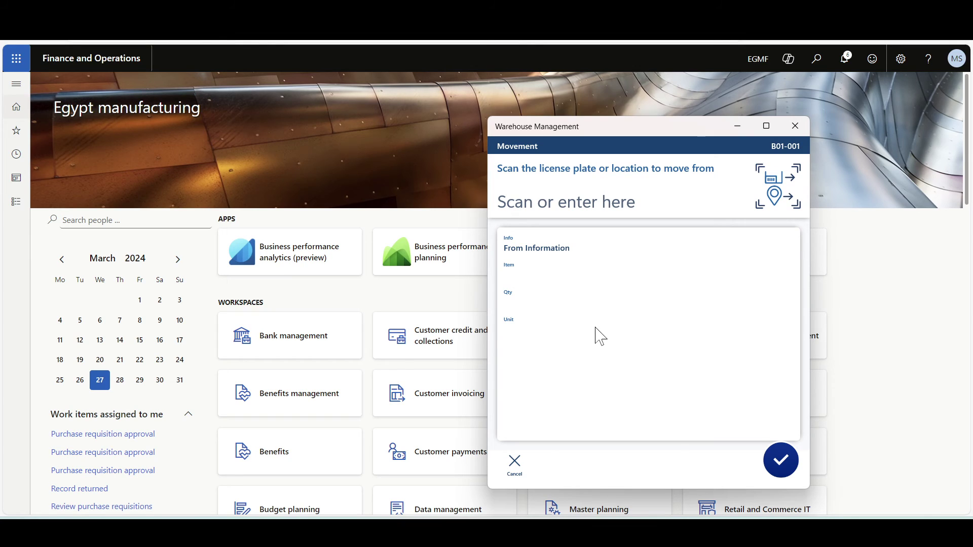
- Enter source plate LPM100, confirm its location, choose item 30210 and accept quantity 10
text(LPM)
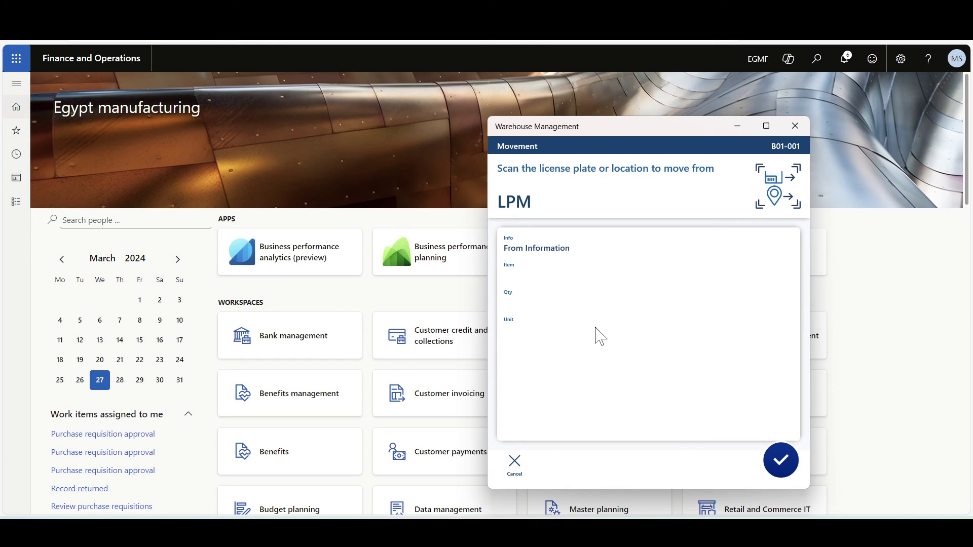
text(100)
key(Return)
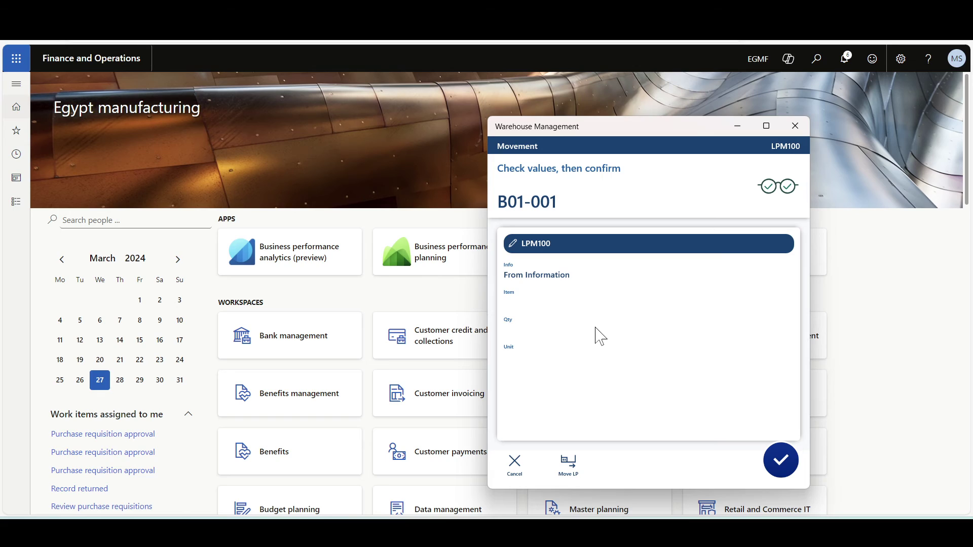
key(Return)
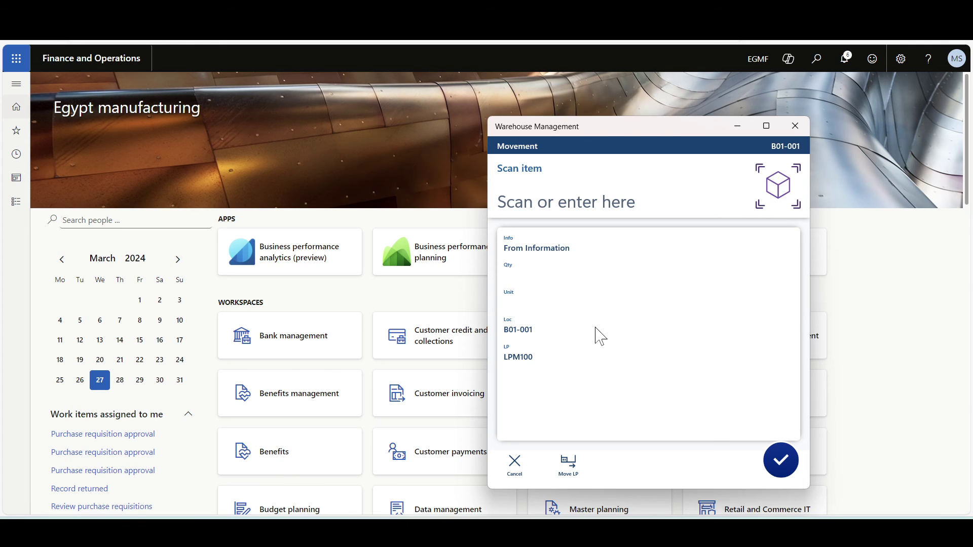
text(3)
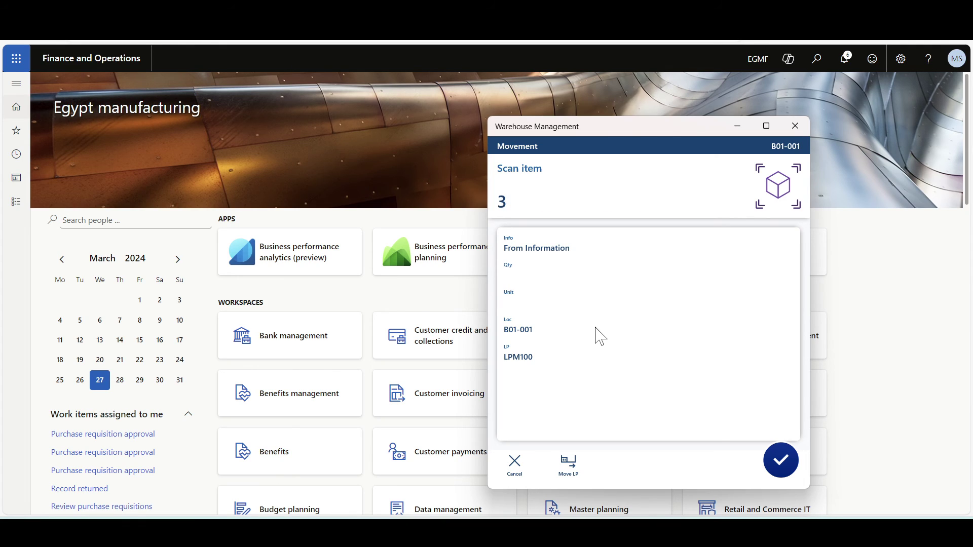
text(0210)
key(Return)
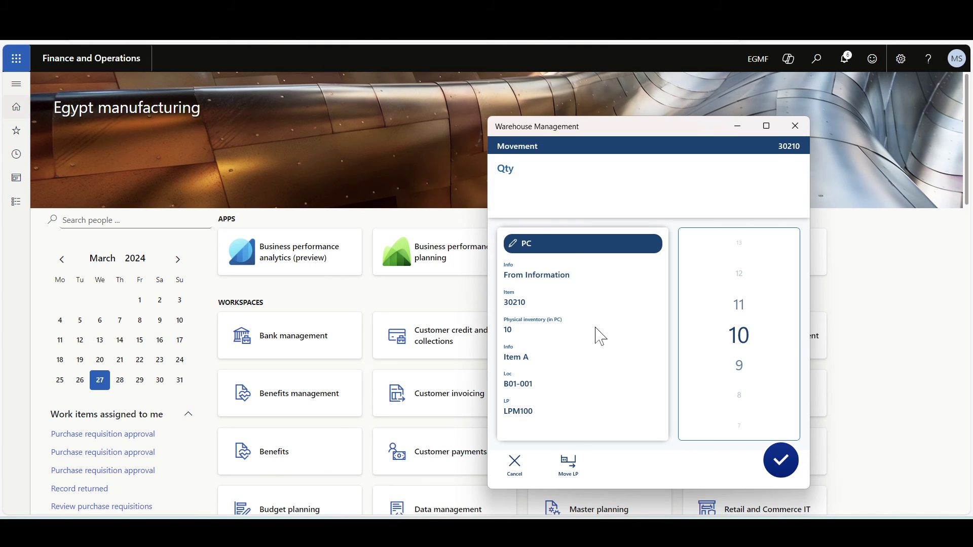
key(Return)
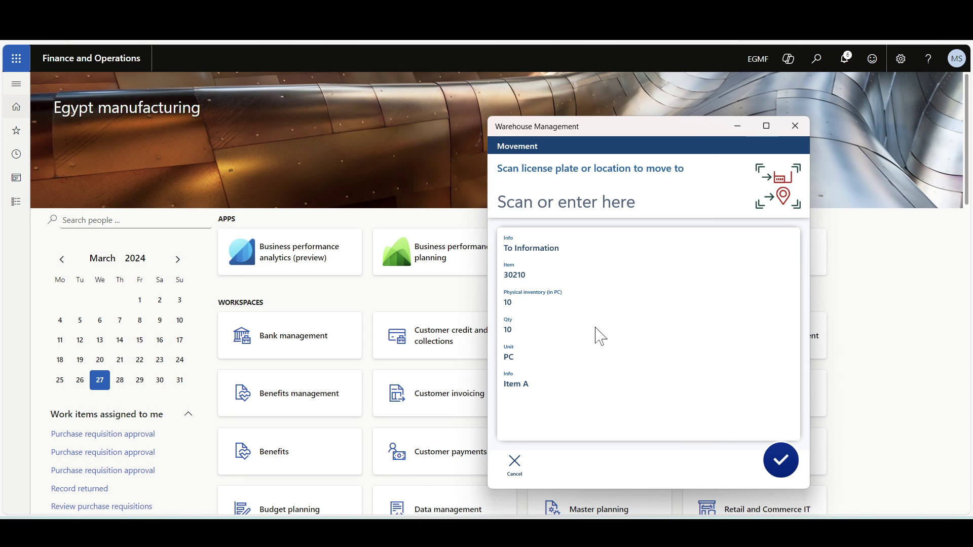
- Enter B01-002 as the destination for the 10 PC of item 30210
text(B01)
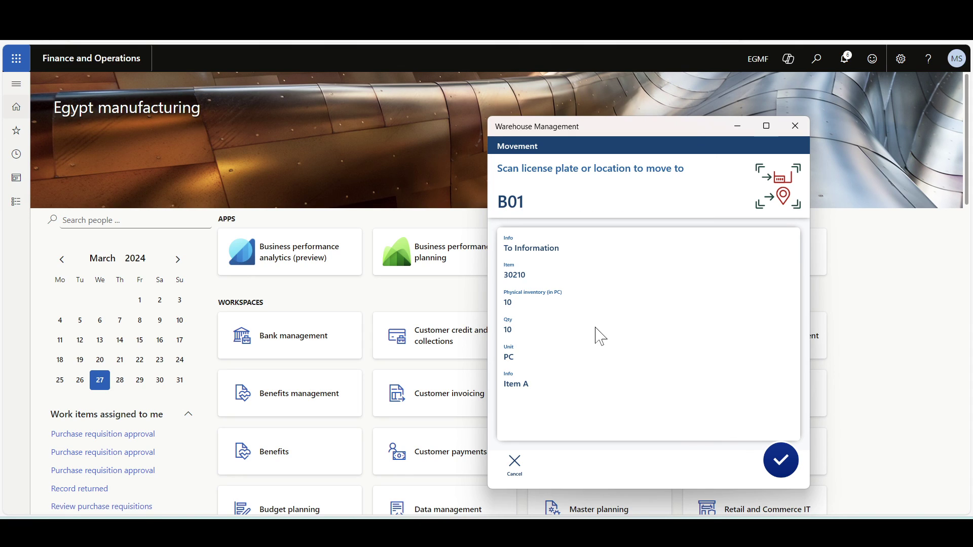
text(-002)
key(Return)
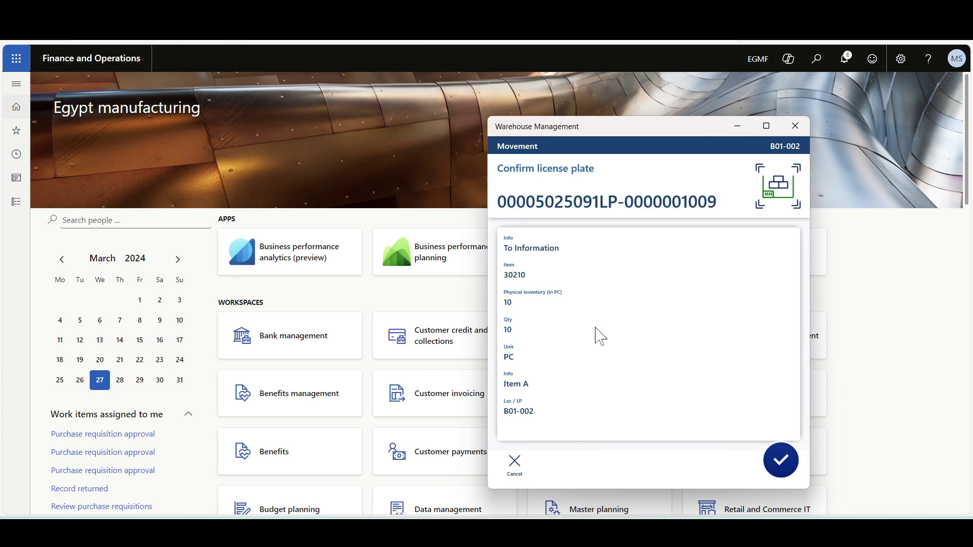